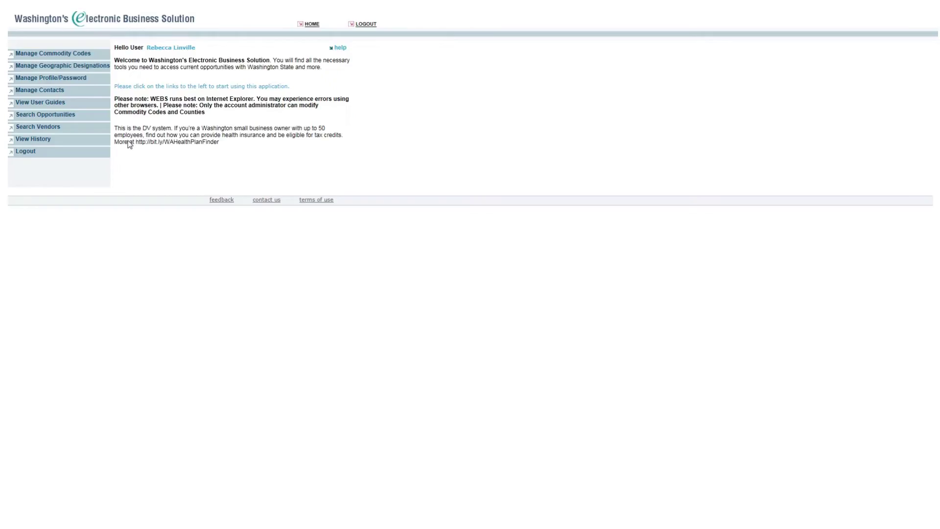
- Open the Search For Vendor form from the left navigation menu
{"action": "left_click", "coordinate": [35, 130]}
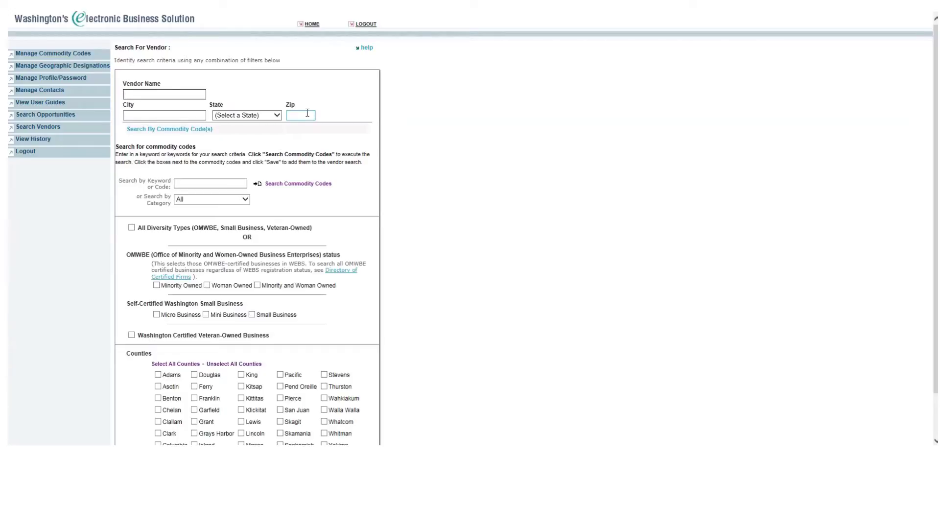
{"action": "scroll", "coordinate": [207, 146], "scroll_direction": "down", "scroll_amount": 1}
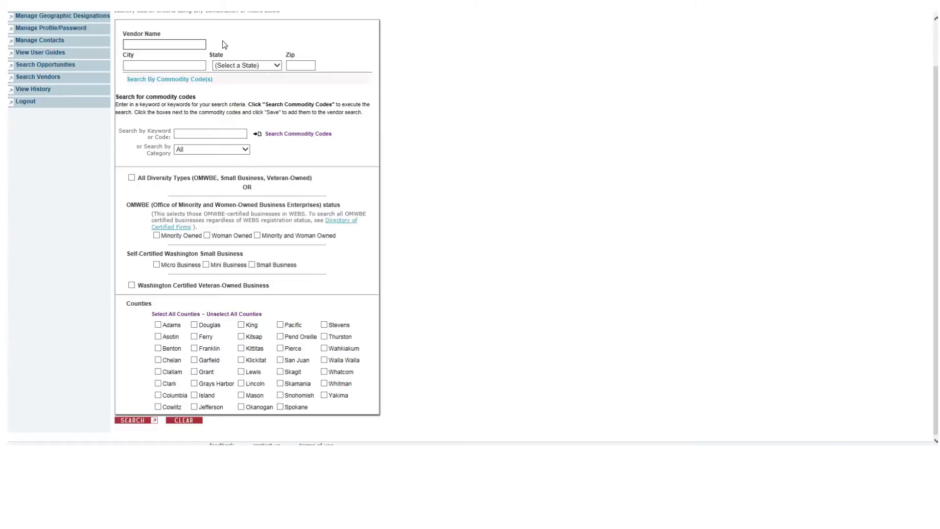
- Search commodity codes for 'fence' and tick all listed fence codes, including 450-30
{"action": "left_click", "coordinate": [225, 134]}
{"action": "type", "text": "fence"}
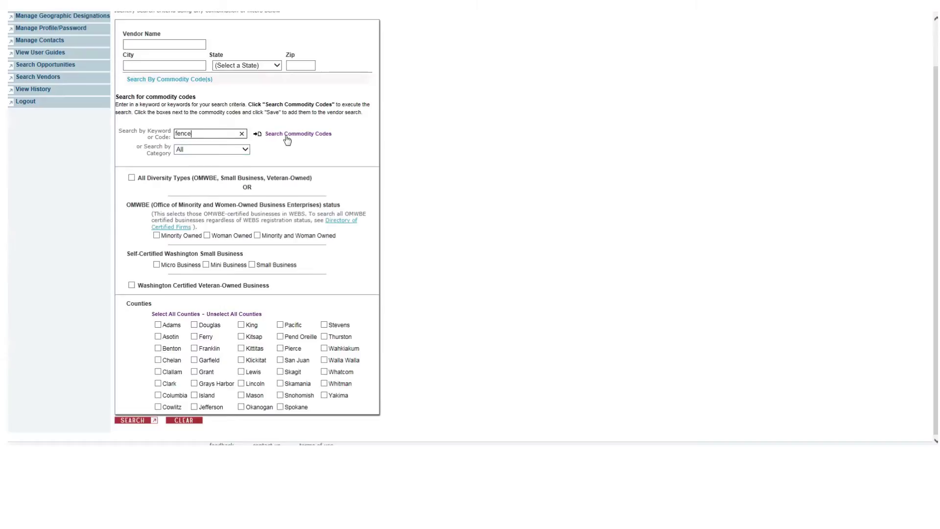
{"action": "left_click", "coordinate": [287, 137]}
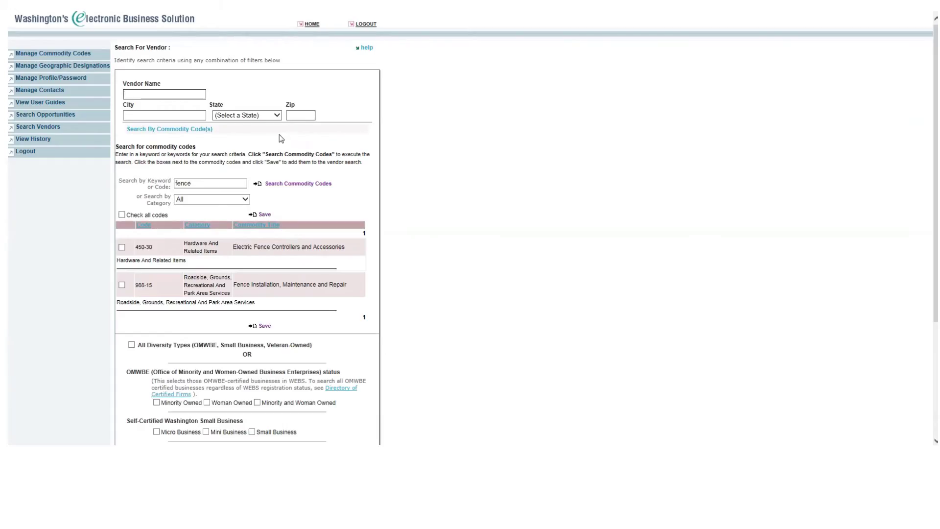
{"action": "left_click", "coordinate": [122, 247]}
{"action": "left_click", "coordinate": [122, 215]}
- Clear the keyword and list the Art Objects category codes instead
{"action": "left_click_drag", "start_coordinate": [221, 184], "coordinate": [160, 182]}
{"action": "key", "text": "BackSpace"}
{"action": "left_click", "coordinate": [244, 199]}
{"action": "left_click", "coordinate": [207, 324]}
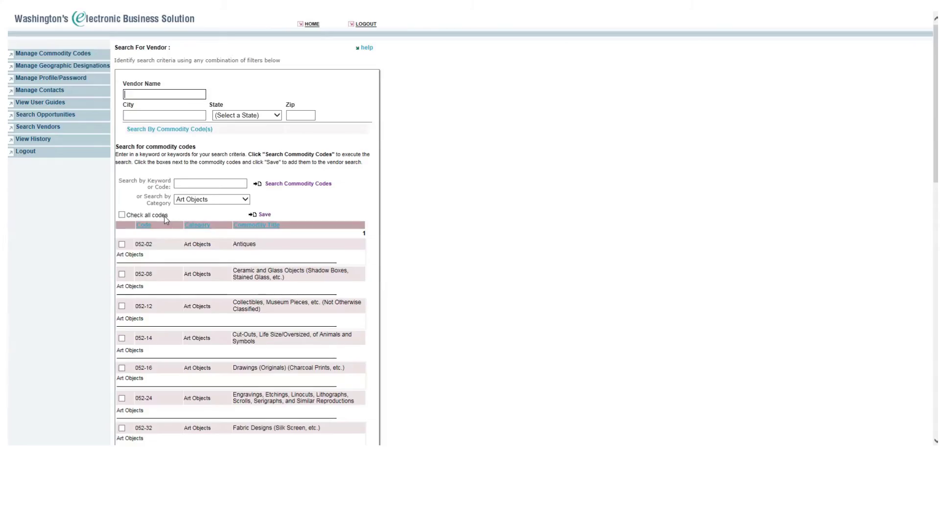
{"action": "scroll", "coordinate": [152, 238], "scroll_direction": "down", "scroll_amount": 8}
{"action": "scroll", "coordinate": [162, 260], "scroll_direction": "down", "scroll_amount": 5}
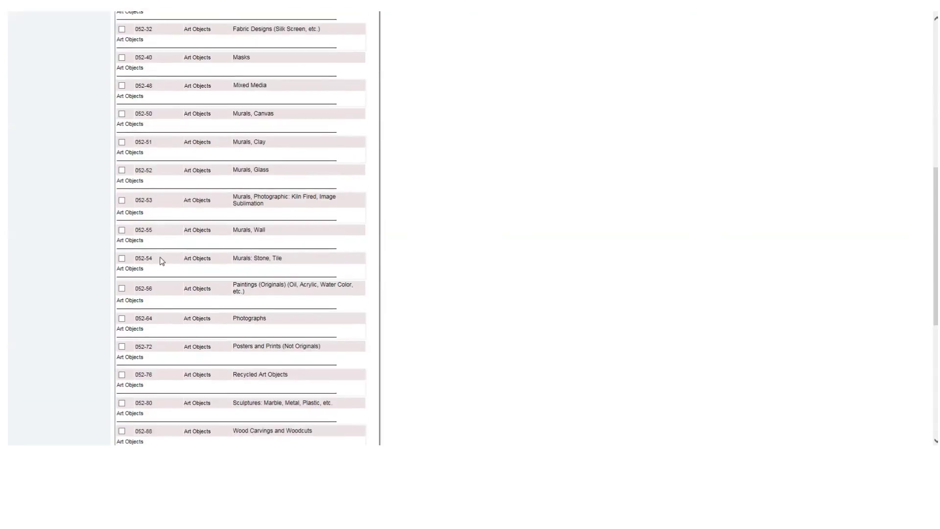
{"action": "scroll", "coordinate": [162, 262], "scroll_direction": "up", "scroll_amount": 13}
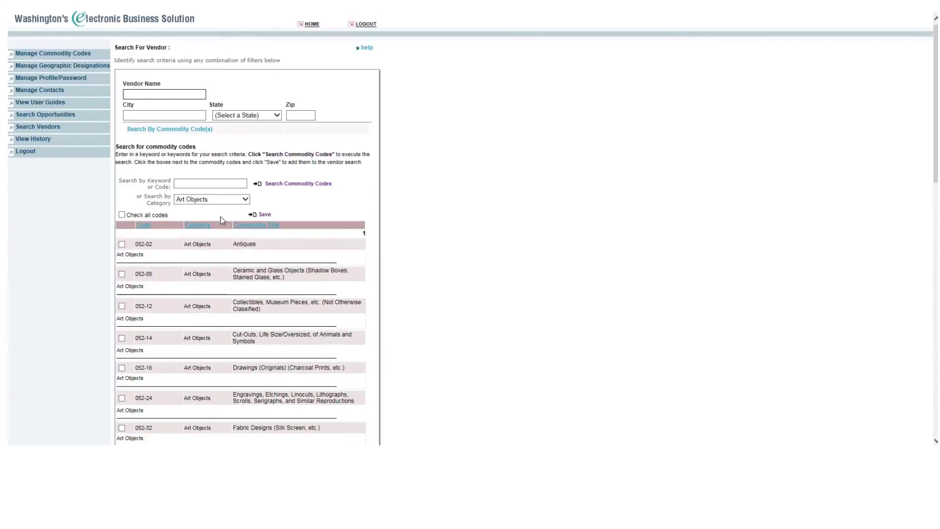
- Reset the category to All and search commodity codes for 'roof, fence'
{"action": "left_click", "coordinate": [221, 200]}
{"action": "scroll", "coordinate": [217, 98], "scroll_direction": "up", "scroll_amount": 1}
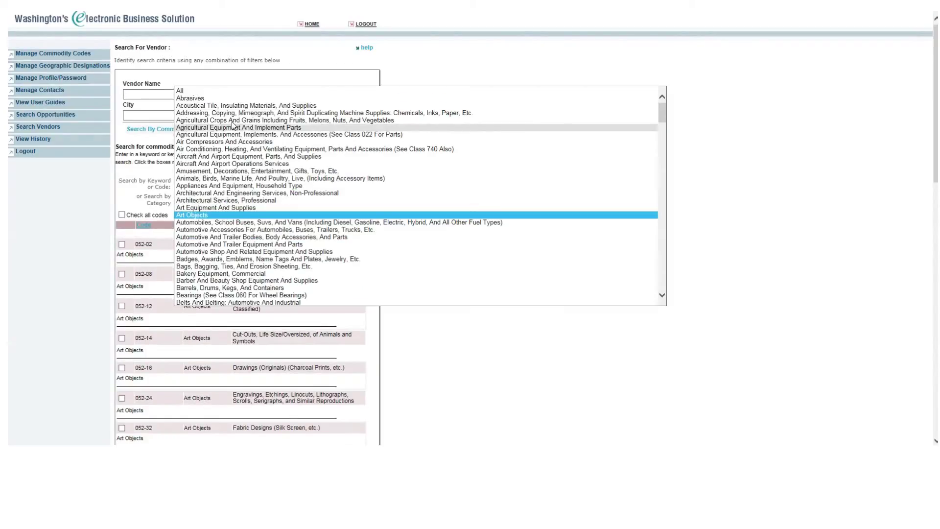
{"action": "left_click", "coordinate": [218, 91]}
{"action": "left_click", "coordinate": [184, 182]}
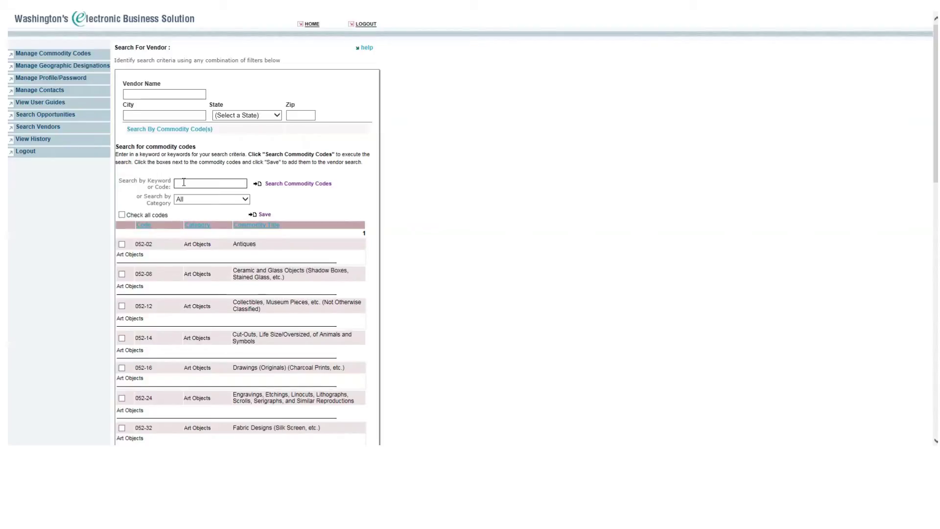
{"action": "type", "text": "roof, fence"}
{"action": "left_click", "coordinate": [282, 184]}
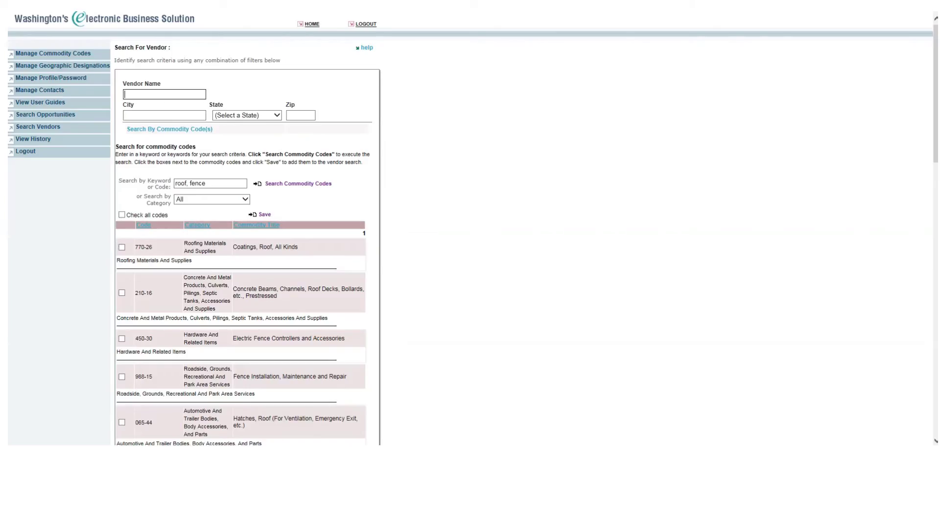
- Check all roof and fence codes, from 210-16 through 031-95 Ventilation Equipment and Systems
{"action": "left_click", "coordinate": [122, 215]}
{"action": "scroll", "coordinate": [317, 210], "scroll_direction": "down", "scroll_amount": 5}
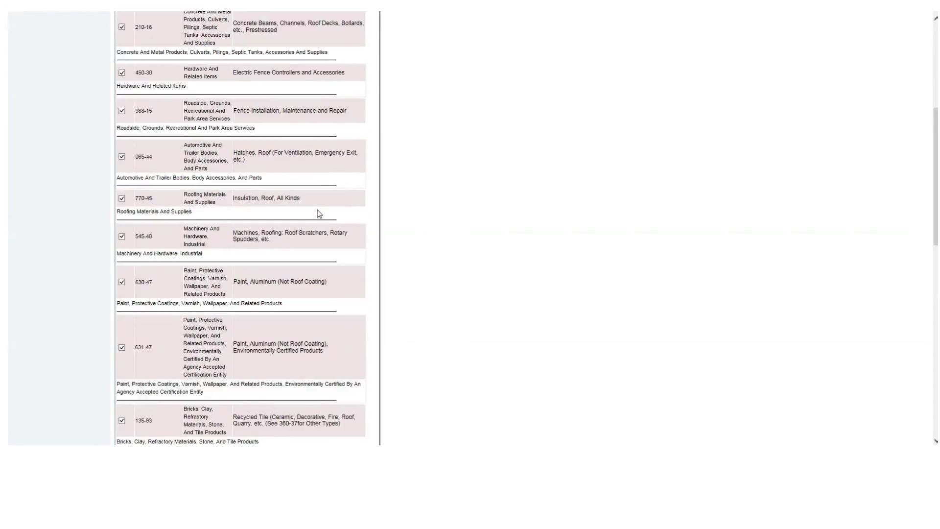
{"action": "scroll", "coordinate": [317, 210], "scroll_direction": "down", "scroll_amount": 6}
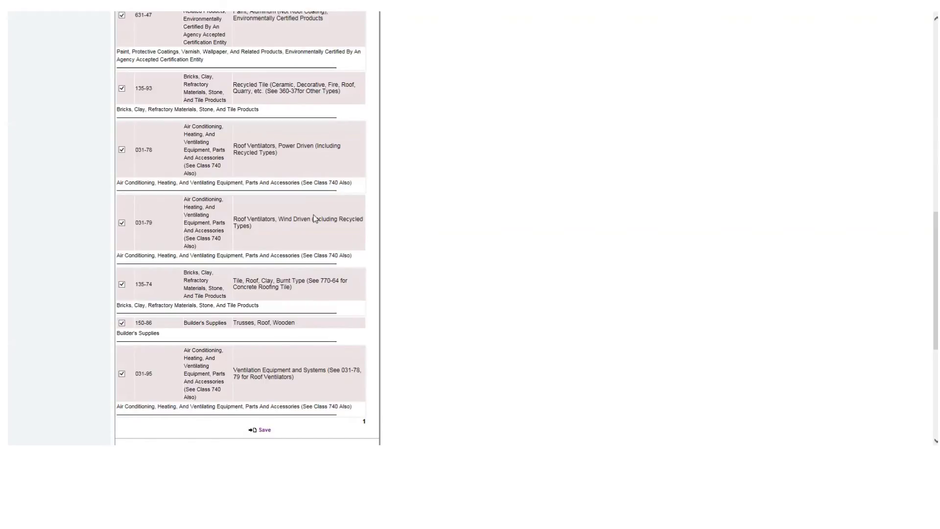
{"action": "scroll", "coordinate": [315, 219], "scroll_direction": "down", "scroll_amount": 3}
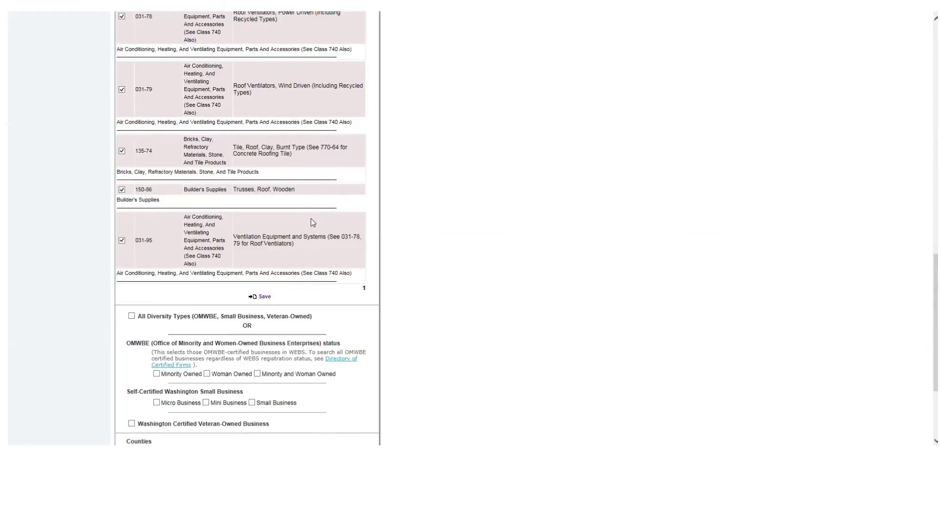
{"action": "scroll", "coordinate": [311, 220], "scroll_direction": "down", "scroll_amount": 1}
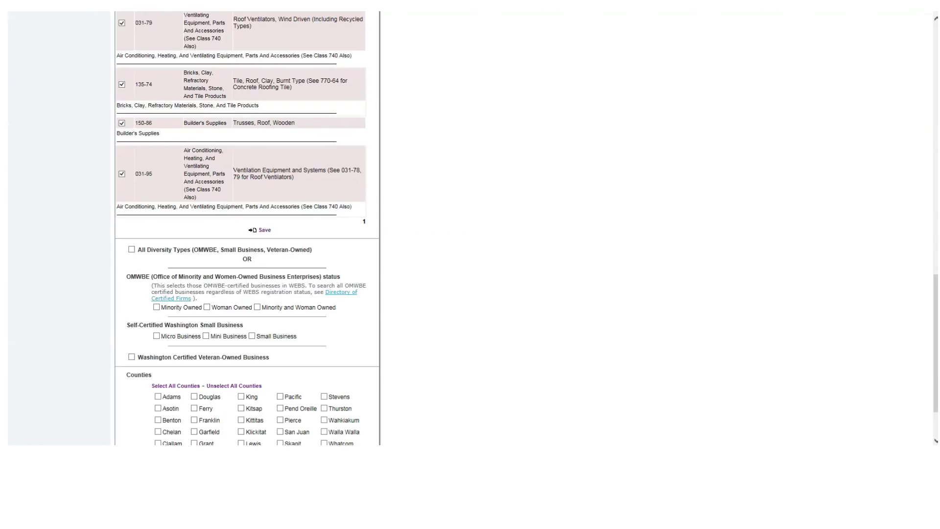
- Select the Minority Owned, Minority and Woman Owned, and Mini Business diversity types
{"action": "left_click", "coordinate": [132, 249]}
{"action": "left_click", "coordinate": [156, 308]}
{"action": "left_click", "coordinate": [257, 308]}
{"action": "left_click", "coordinate": [205, 337]}
- Include Asotin, Ferry, Kittitas, Pierce and Skamania counties and run the vendor search
{"action": "scroll", "coordinate": [357, 314], "scroll_direction": "down", "scroll_amount": 3}
{"action": "left_click", "coordinate": [157, 337]}
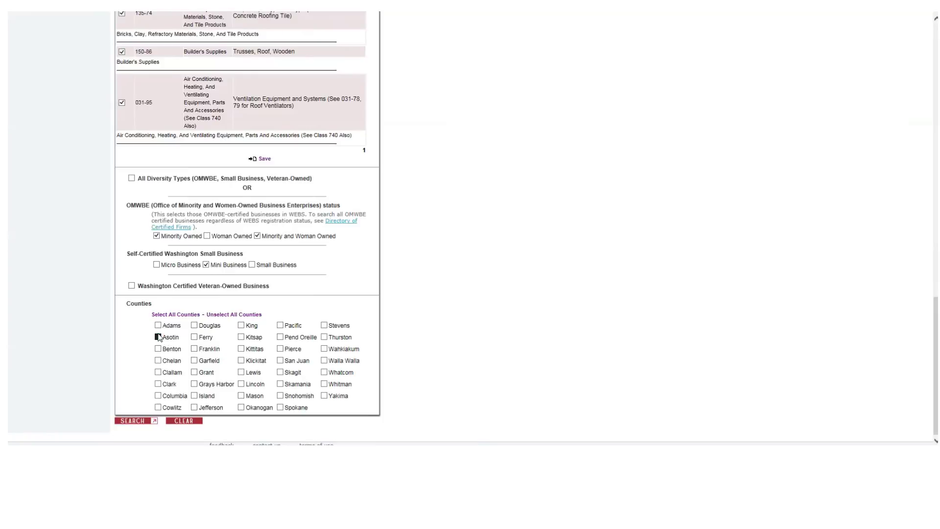
{"action": "left_click", "coordinate": [194, 338]}
{"action": "left_click", "coordinate": [241, 349]}
{"action": "left_click", "coordinate": [281, 349]}
{"action": "left_click", "coordinate": [280, 384]}
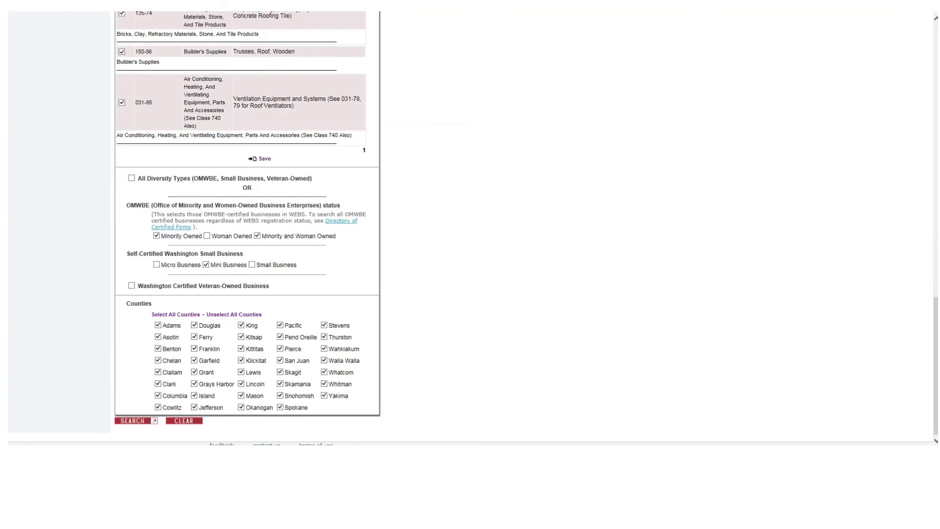
{"action": "left_click", "coordinate": [127, 420]}
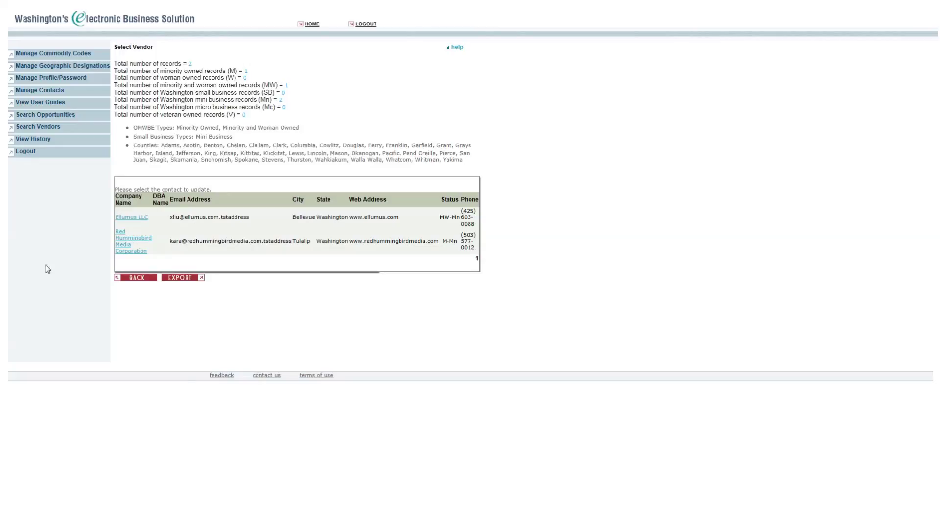
- Export the two-vendor Select Vendor results to an Excel spreadsheet
{"action": "left_click", "coordinate": [171, 277]}
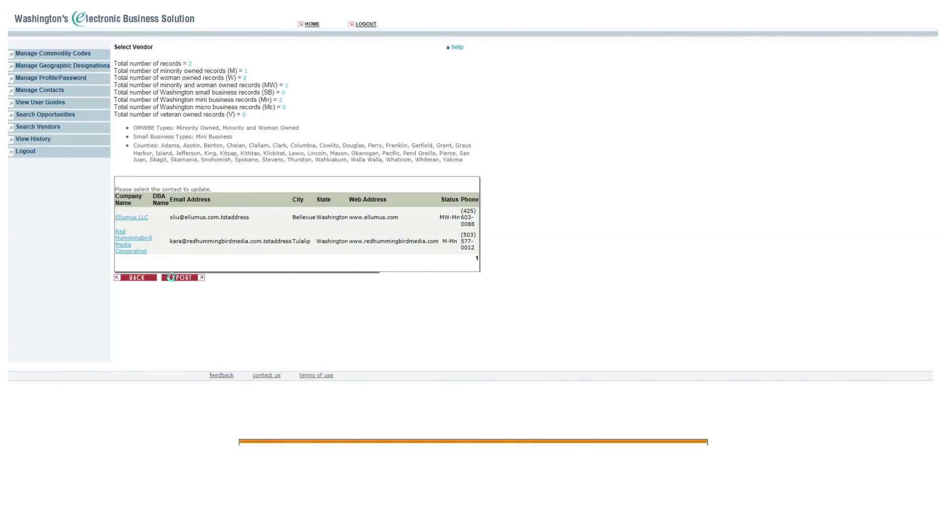